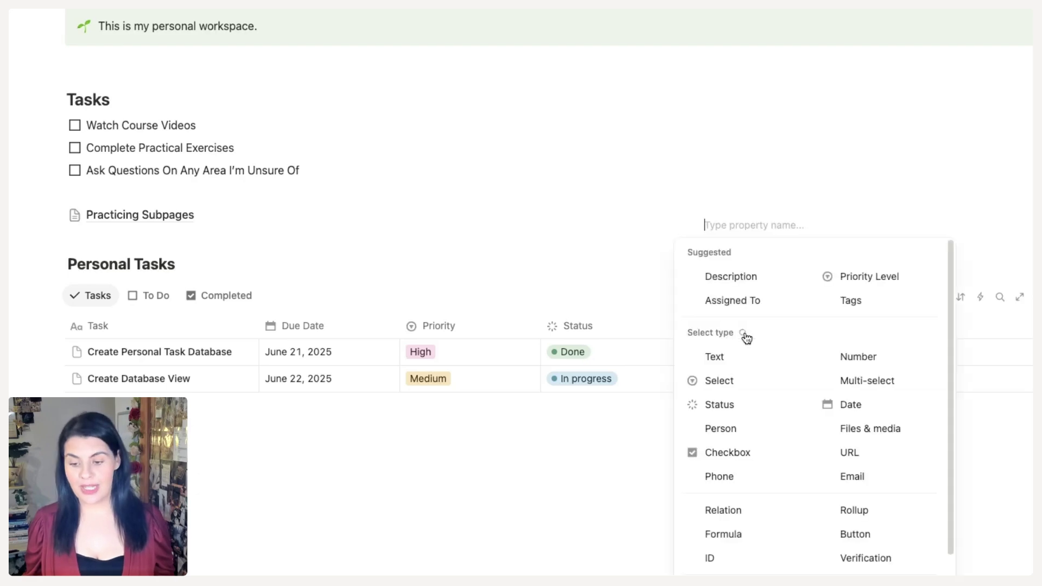
Insert an inline database on the My Home page below the Personal Tasks table and title it Personal Projects.
scroll(770, 400, down, 3)
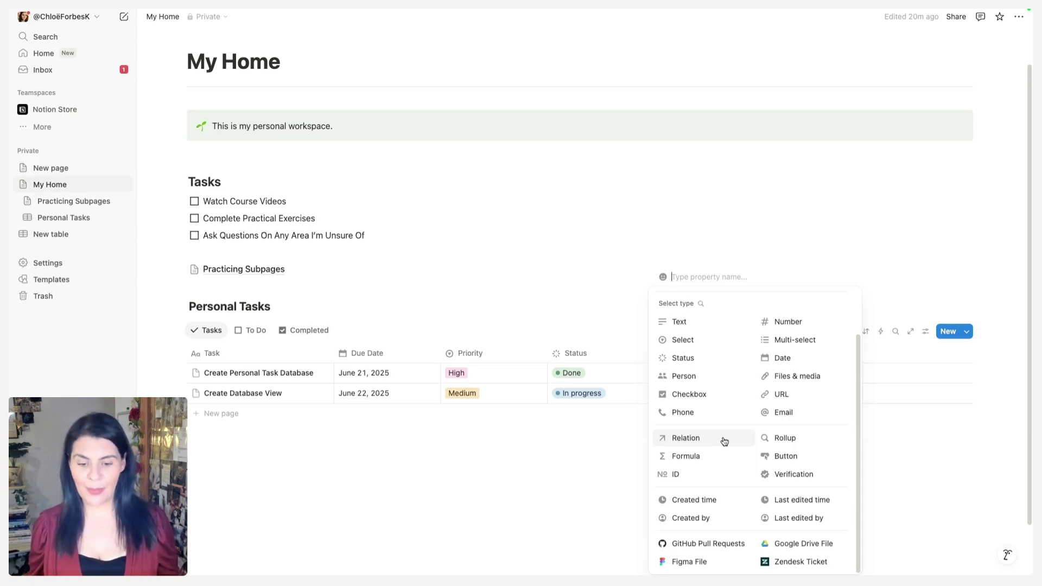
click(377, 467)
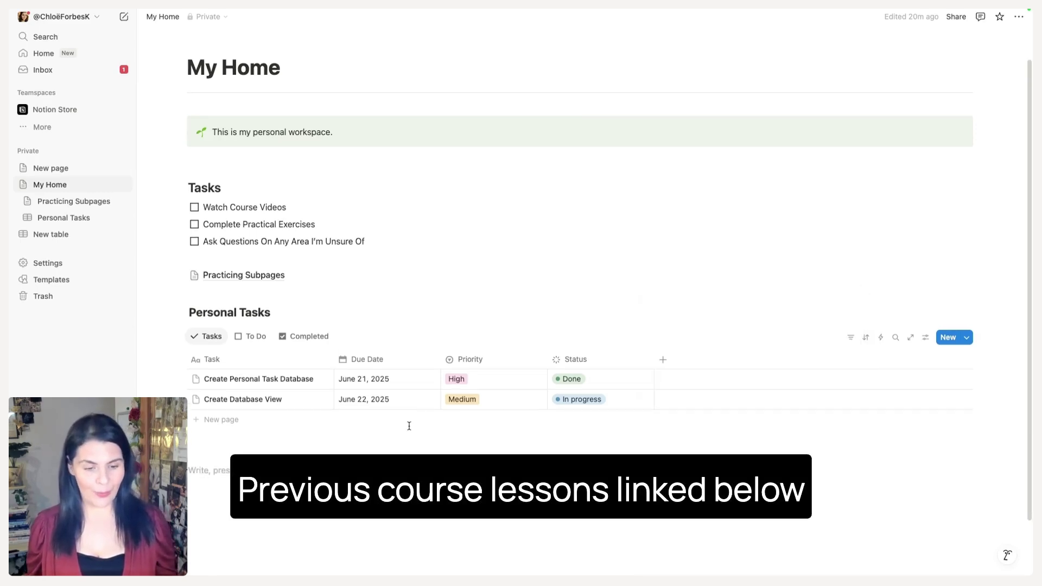
scroll(410, 426, down, 1)
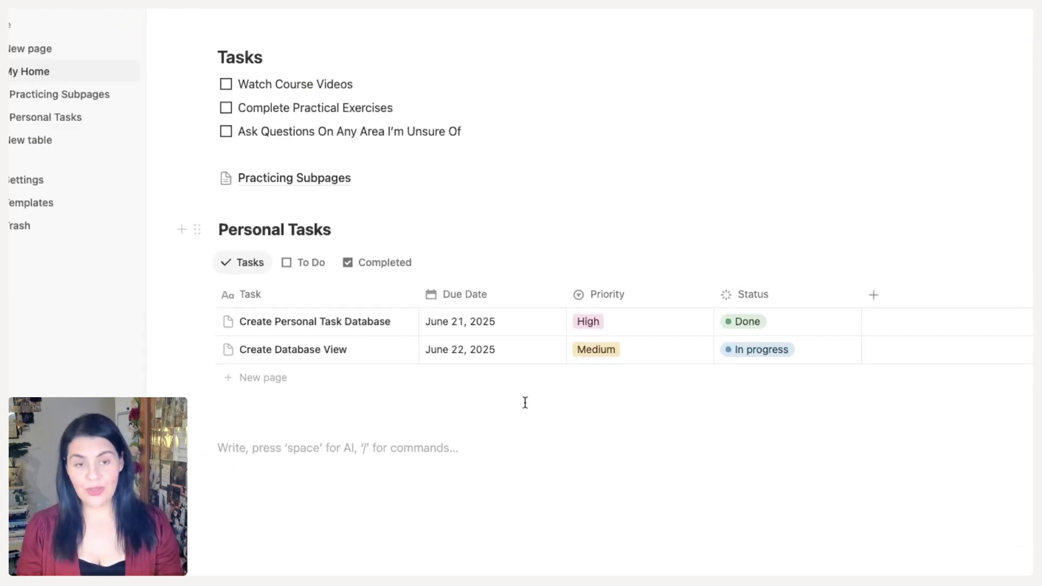
text(/)
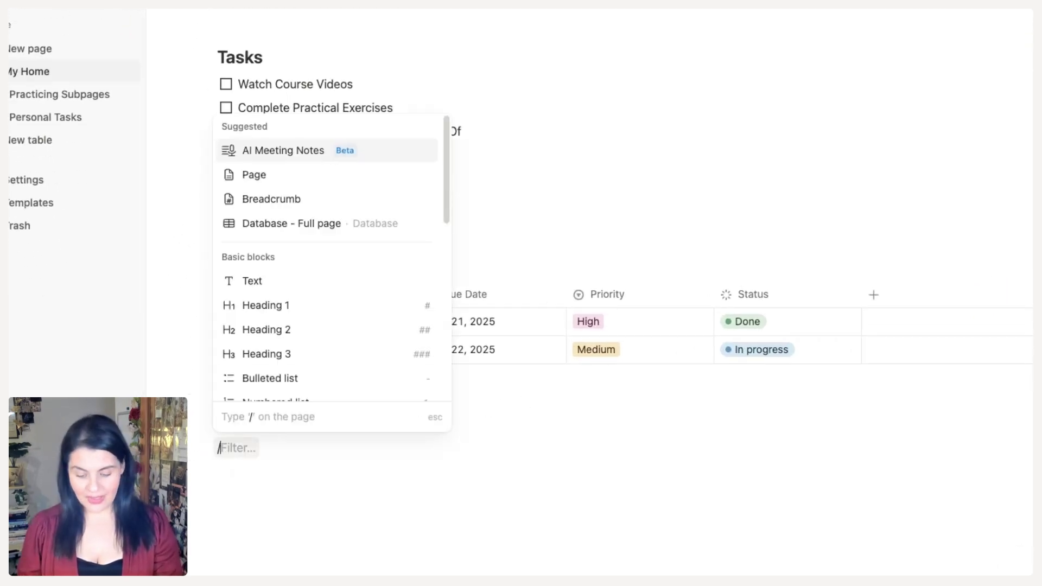
text(dat)
key(Return)
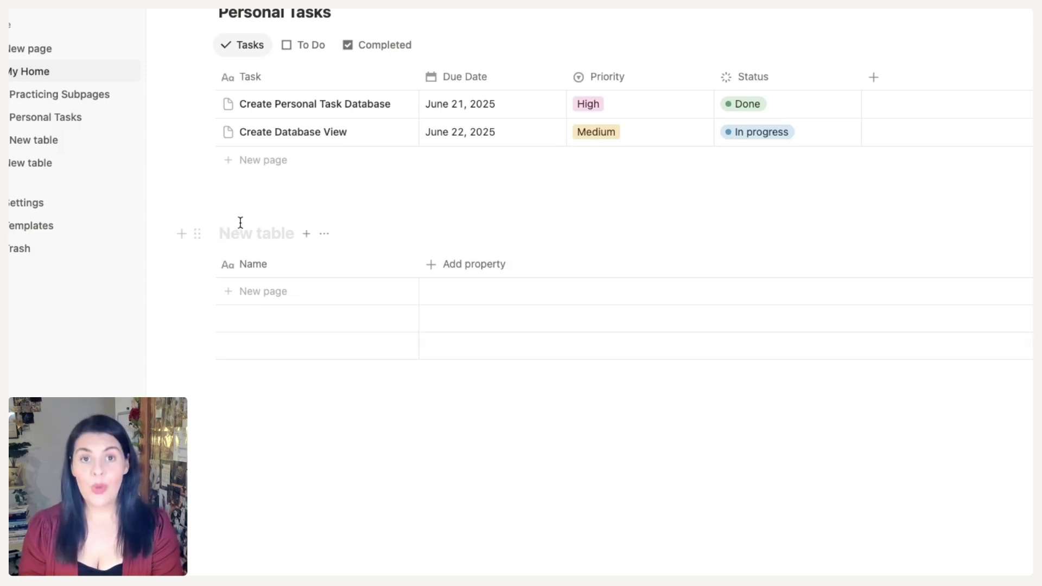
text(Pe)
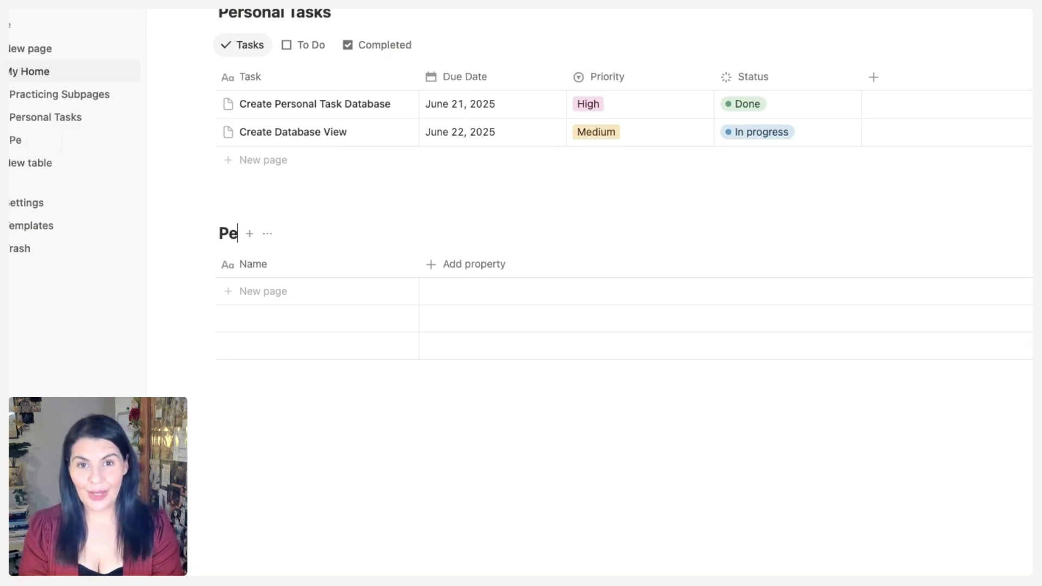
text(rsonal Projects)
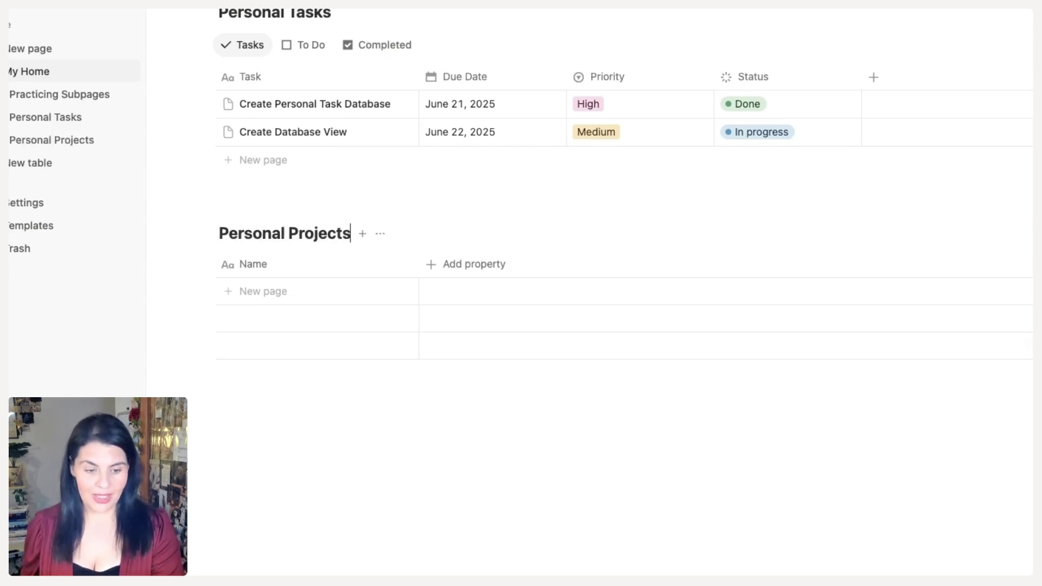
Rename the Name property of the Personal Projects table to Project.
click(250, 272)
double_click(268, 294)
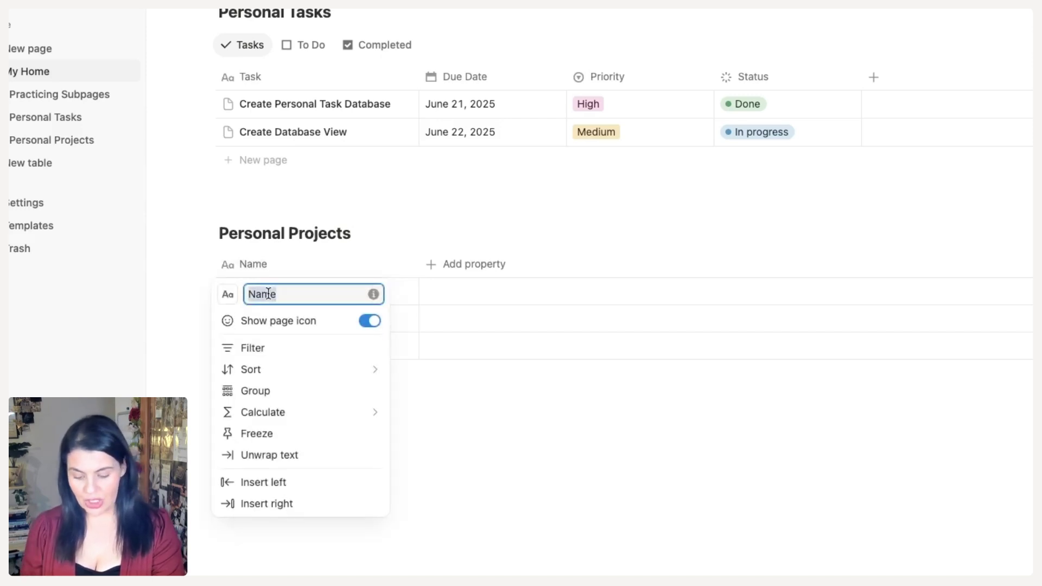
text(Project)
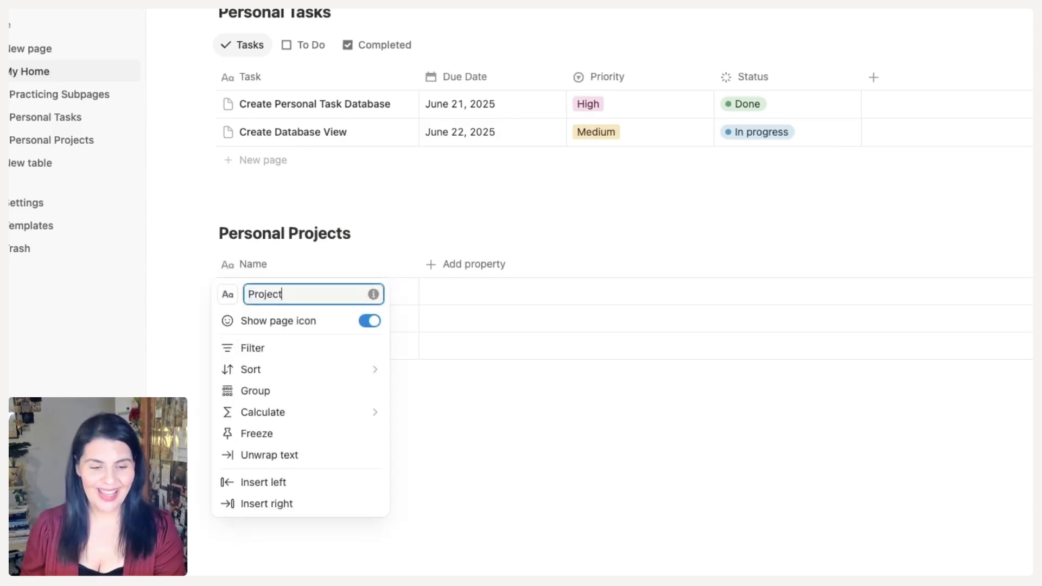
key(Return)
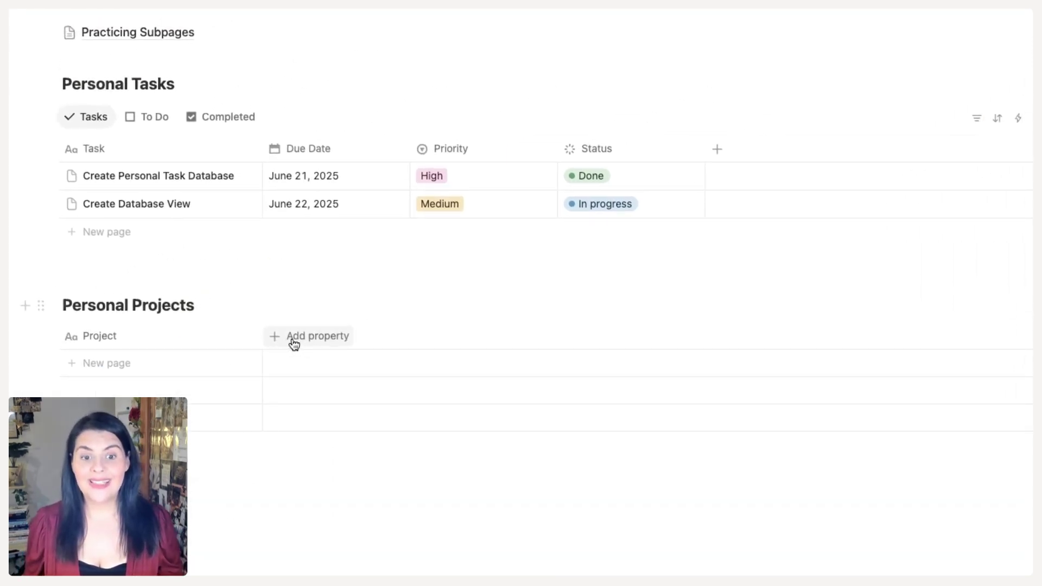
Add a two-way relation property to Personal Projects that links to the Personal Tasks database with no limit.
click(291, 340)
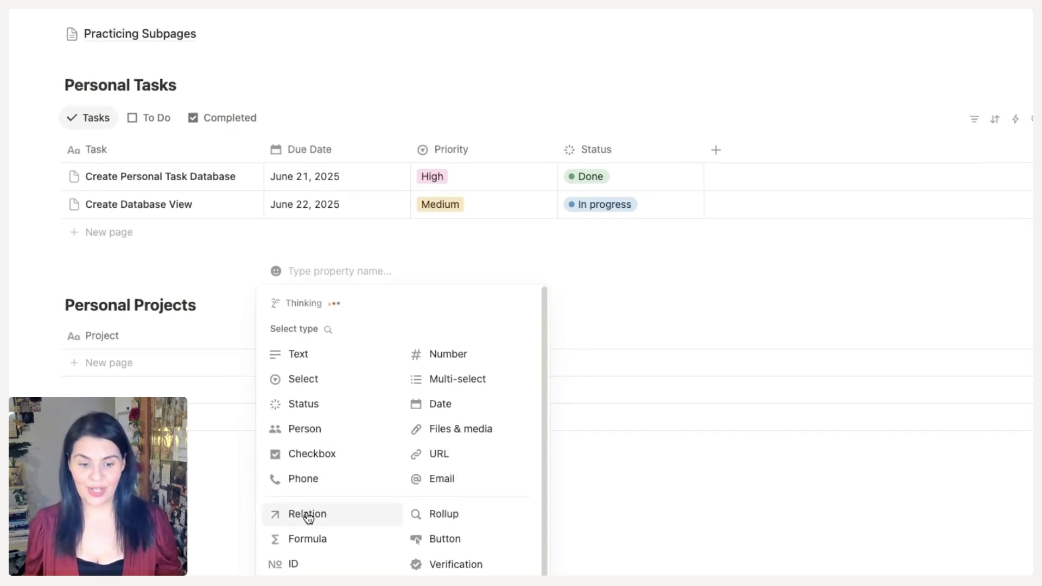
click(307, 515)
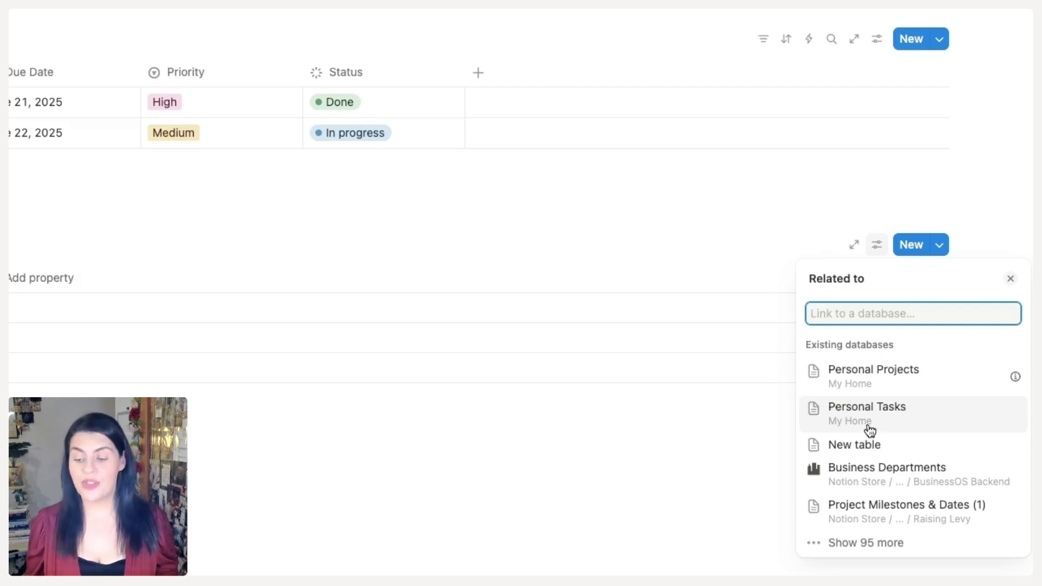
click(897, 424)
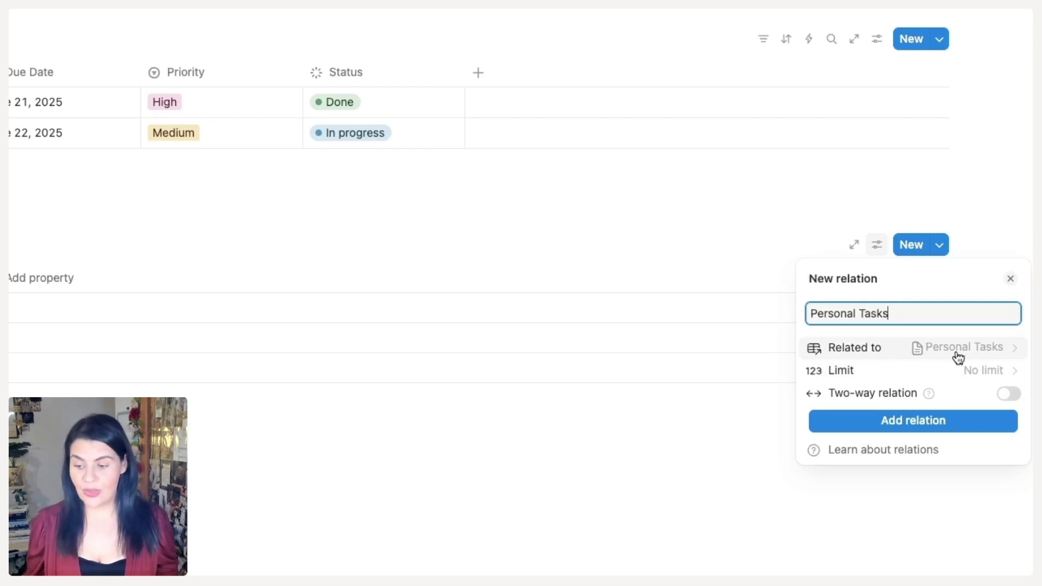
click(978, 377)
key(Escape)
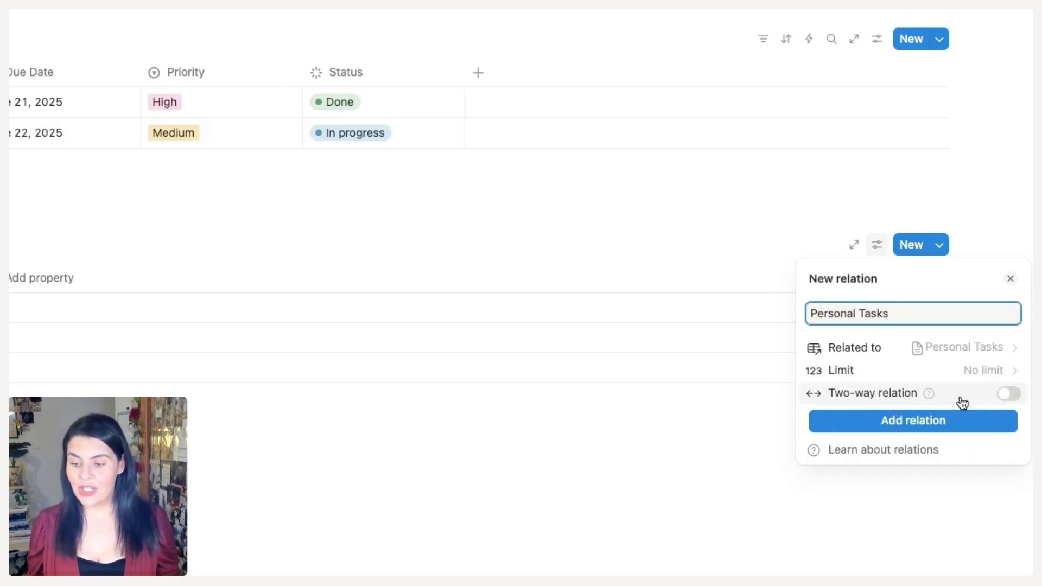
click(1003, 399)
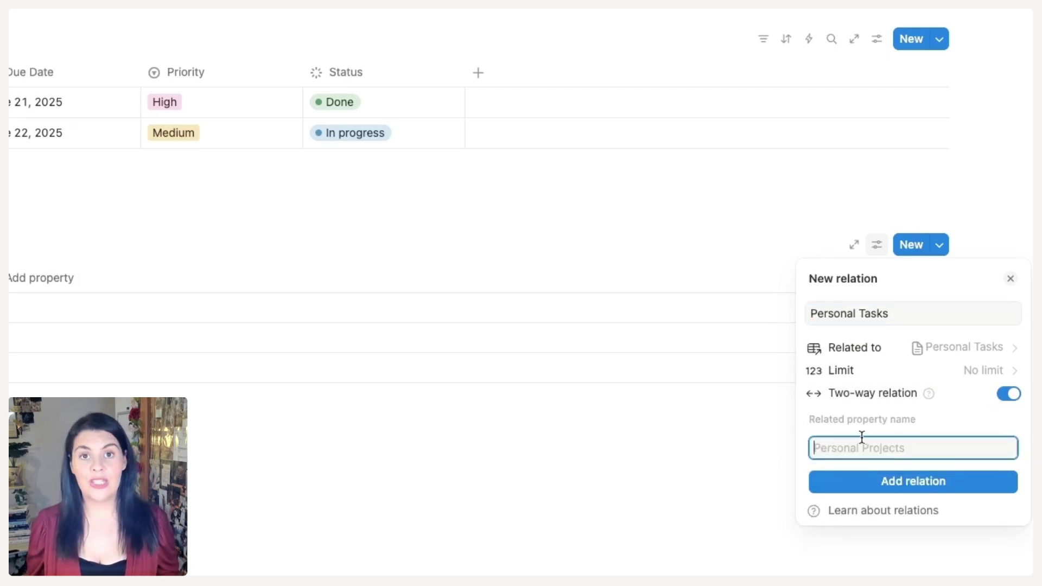
click(884, 482)
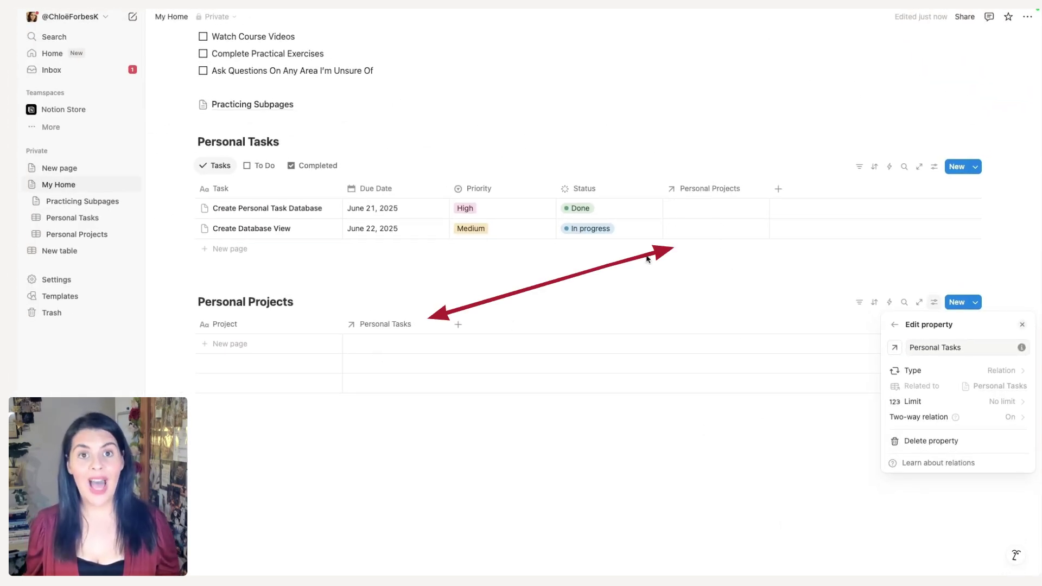
key(Escape)
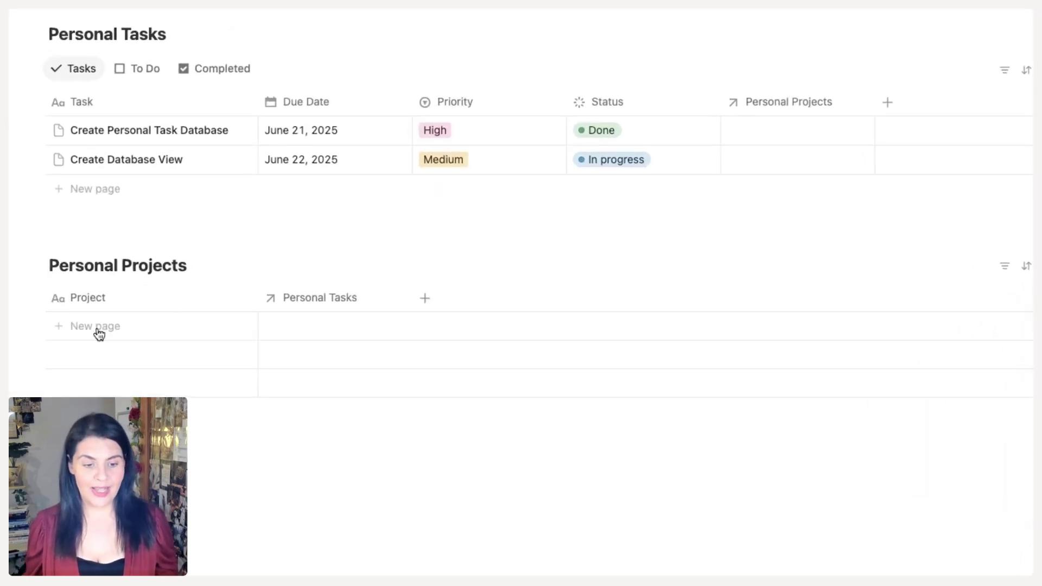
Add a project named Learning Notion to the Personal Projects table.
click(131, 335)
text(Learning Notion)
key(Return)
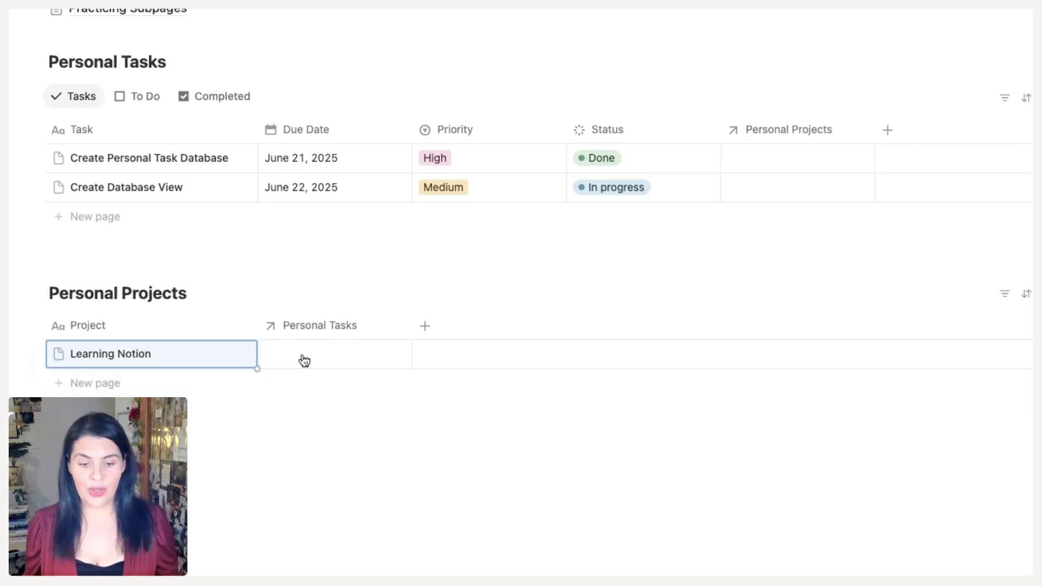
Link the Create Database View and Create Personal Task Database tasks to Learning Notion, and widen the Personal Tasks column to fit their names.
click(322, 361)
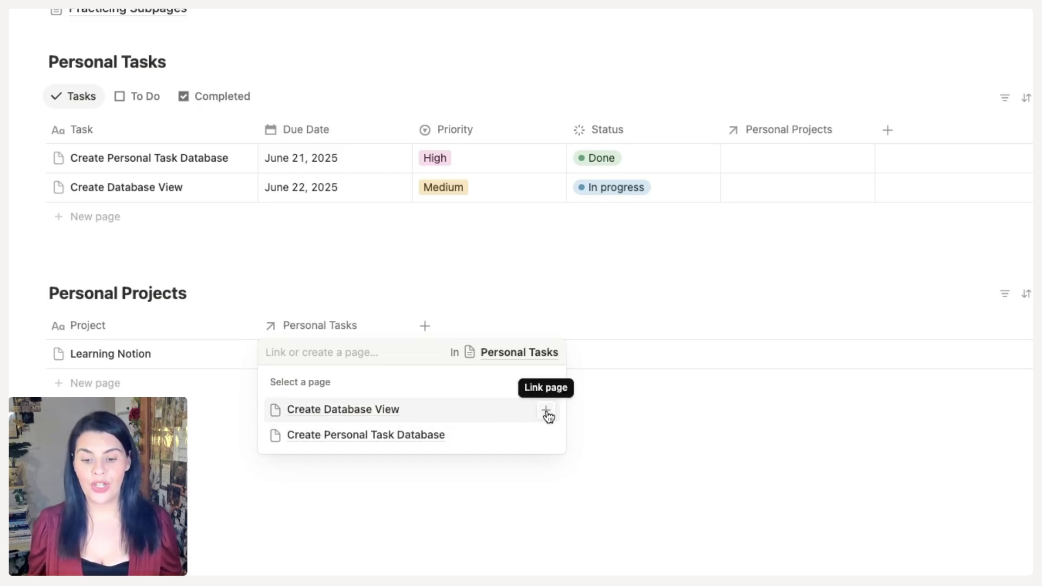
click(547, 411)
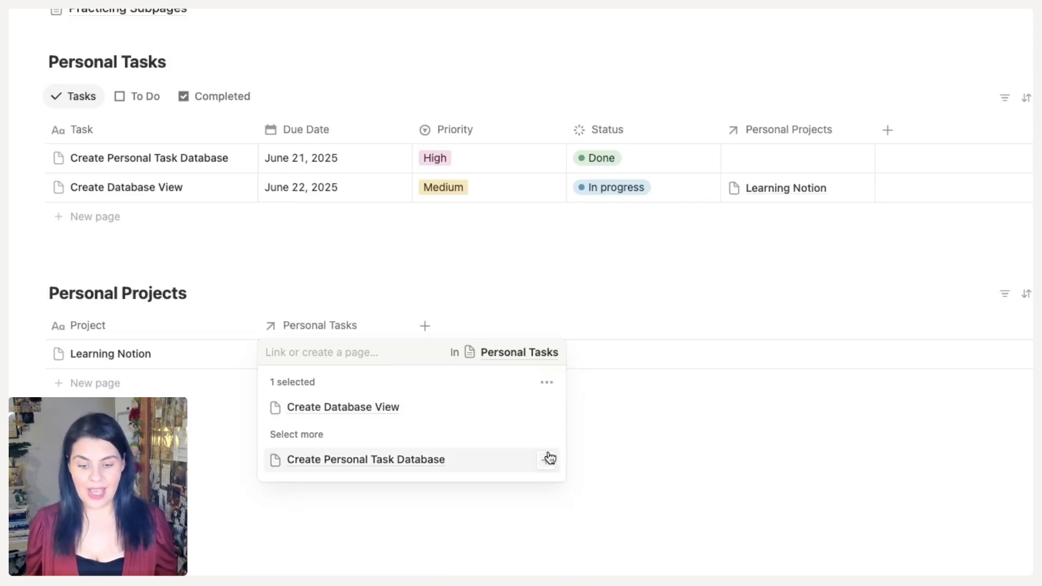
click(547, 463)
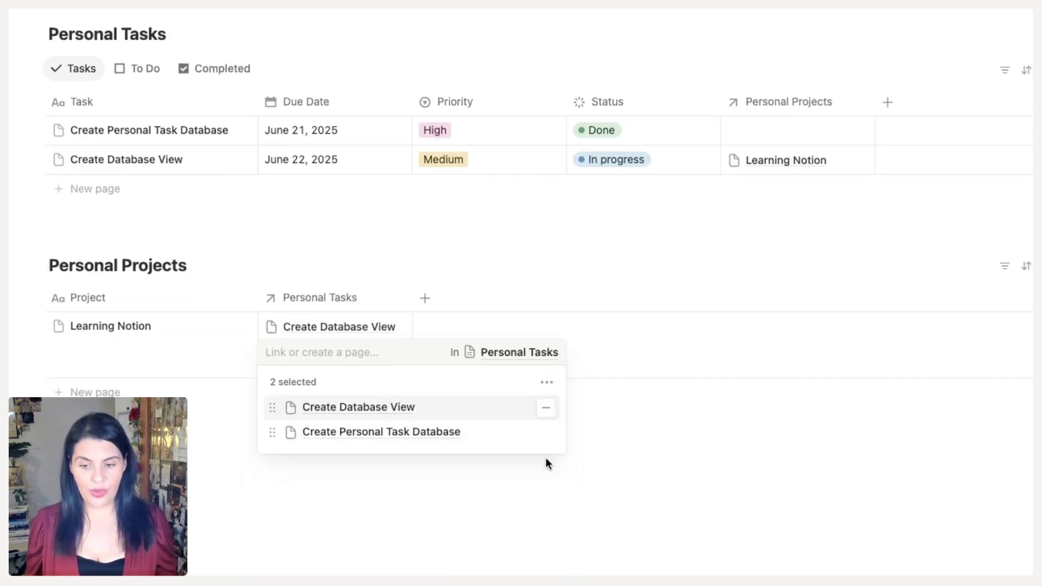
key(Escape)
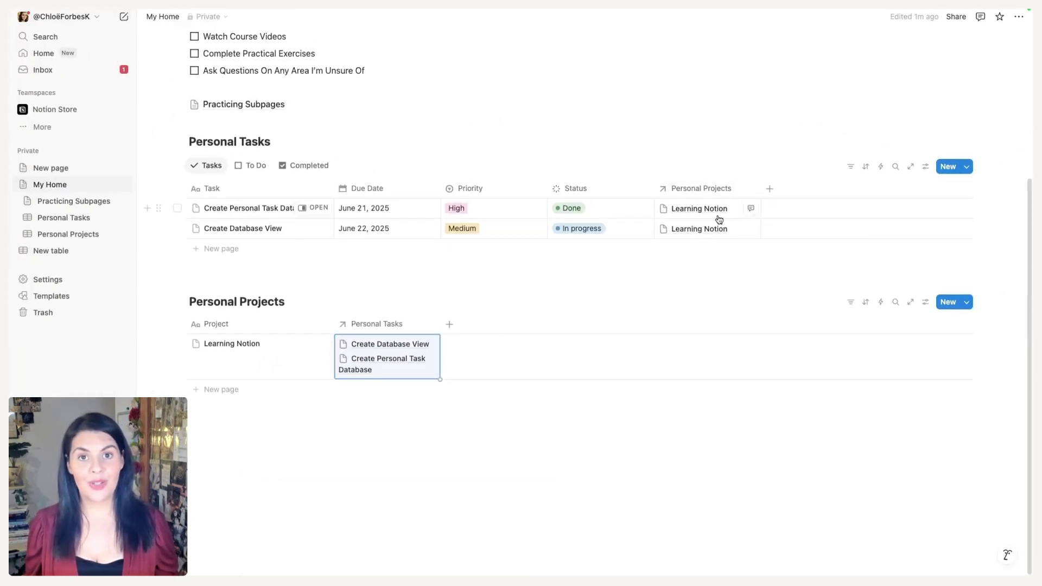
drag(440, 324, 477, 317)
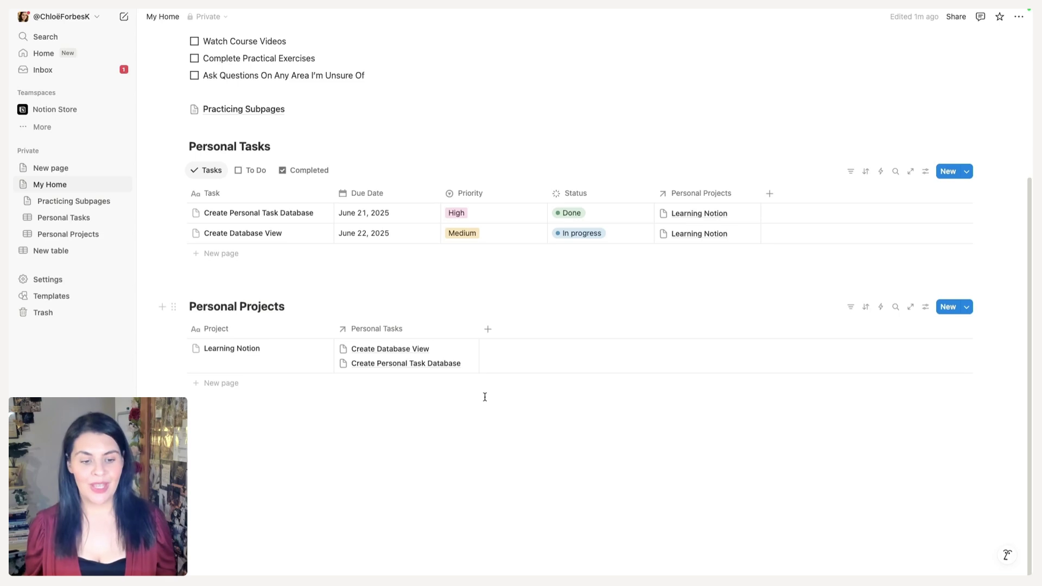
Add a Rollup property to the Personal Projects table and name it Progress.
click(492, 337)
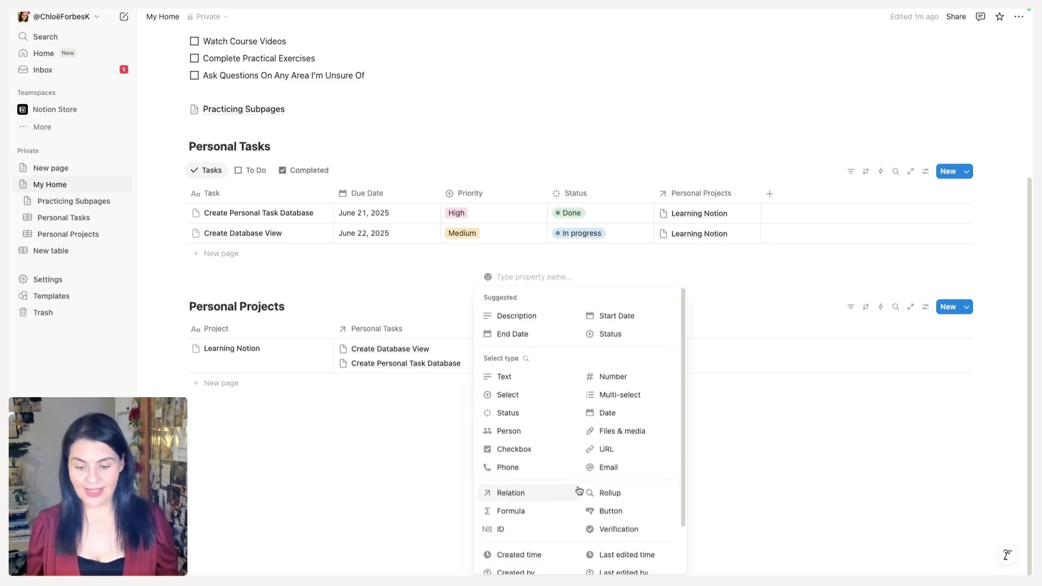
click(615, 493)
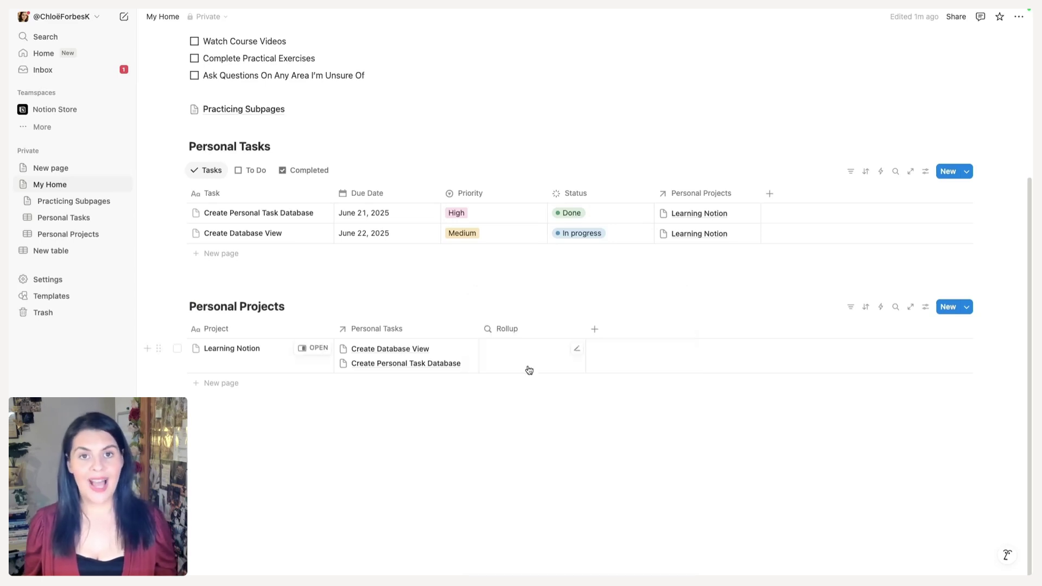
click(512, 329)
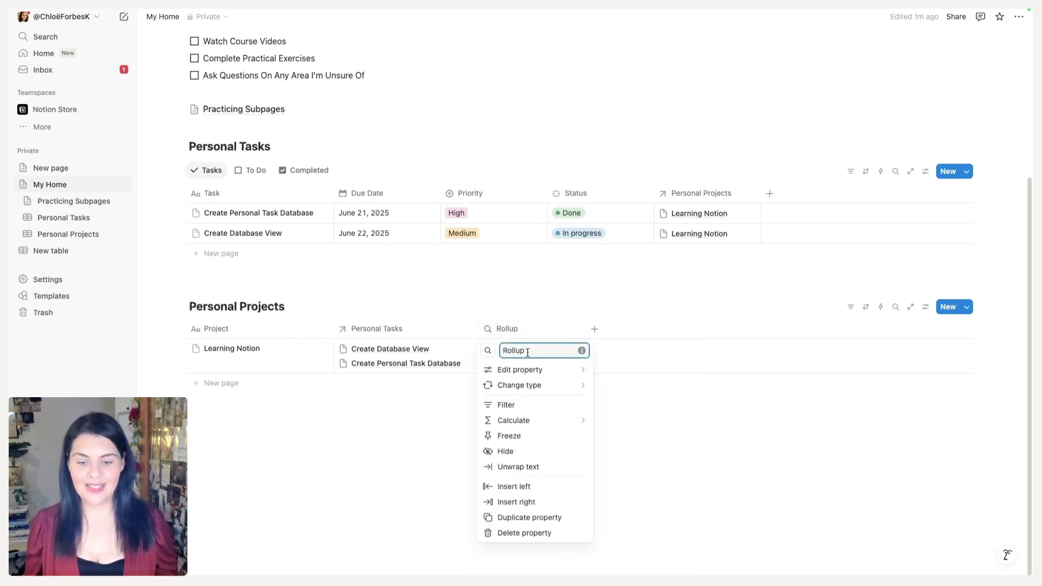
double_click(518, 350)
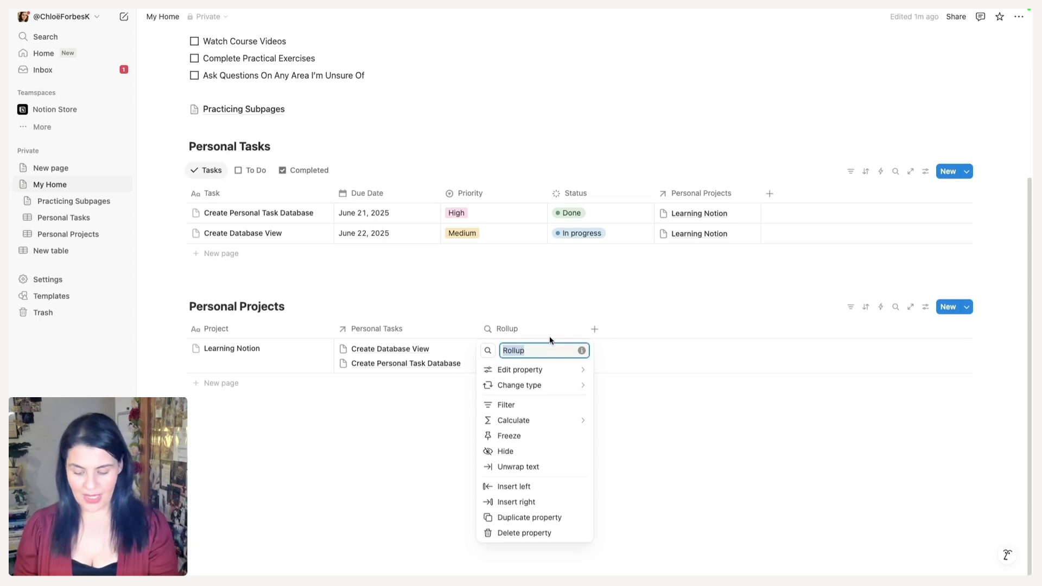
text(Progress)
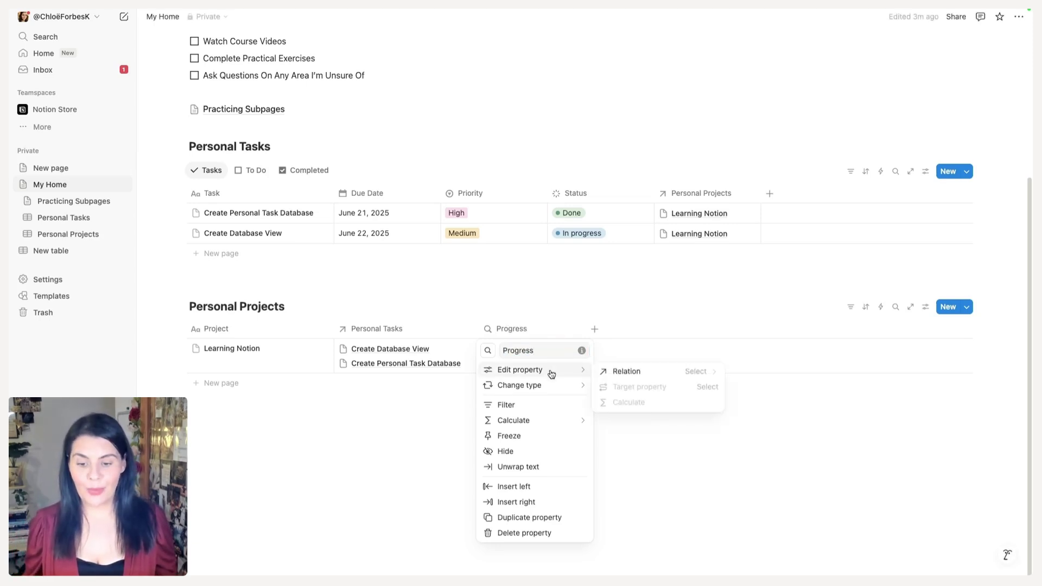
Set the Progress rollup to use the Personal Tasks relation with Status as its target property.
click(699, 372)
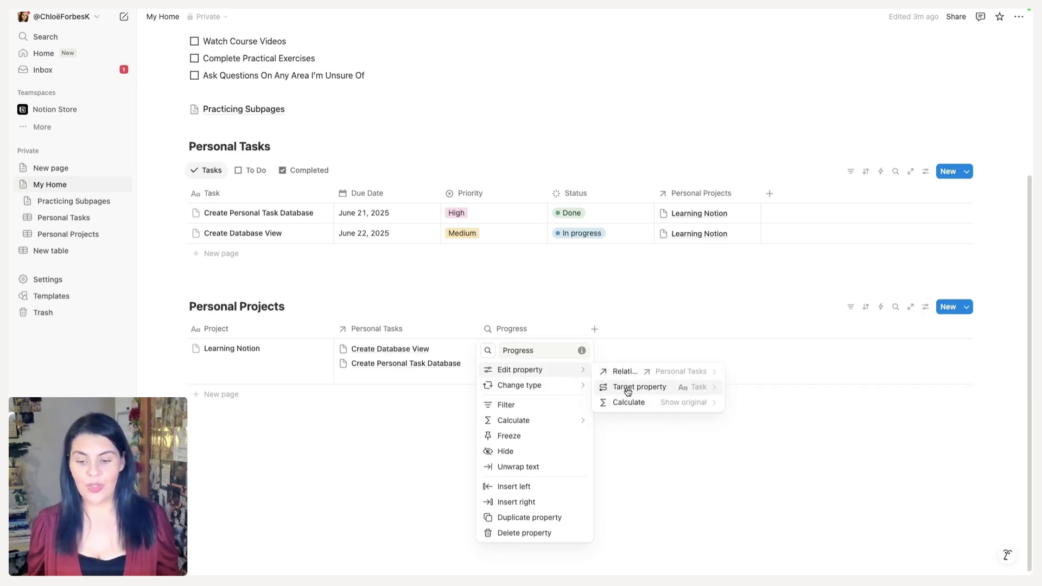
click(699, 389)
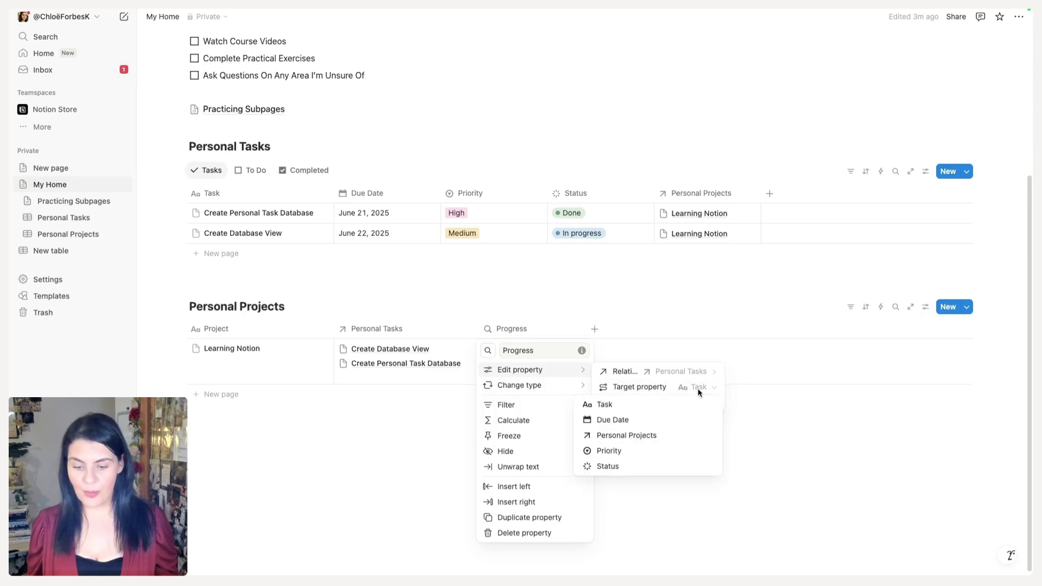
click(656, 467)
click(651, 326)
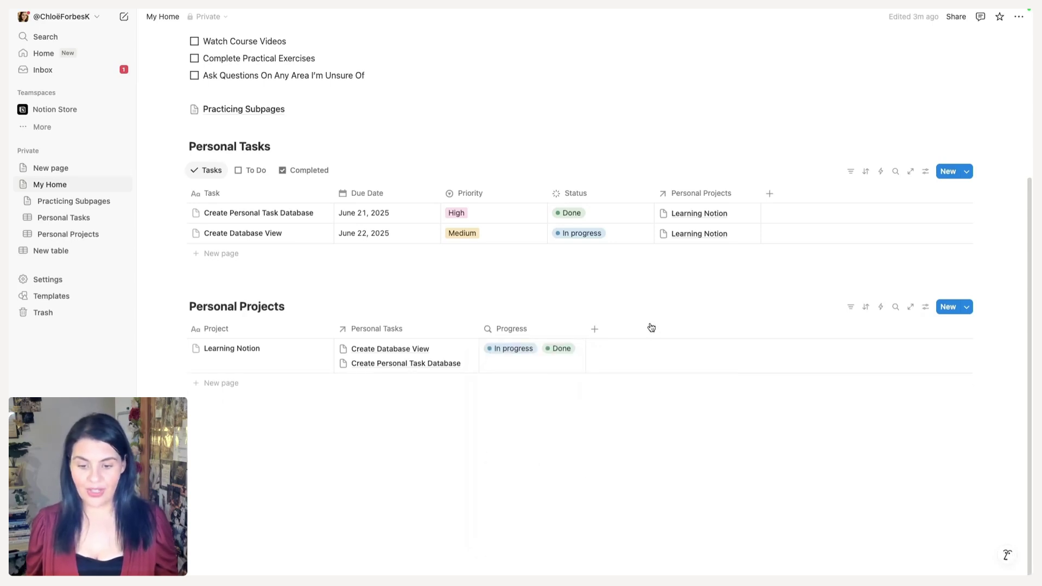
Set the Progress rollup's calculation to Percent per group for the Complete group.
click(530, 361)
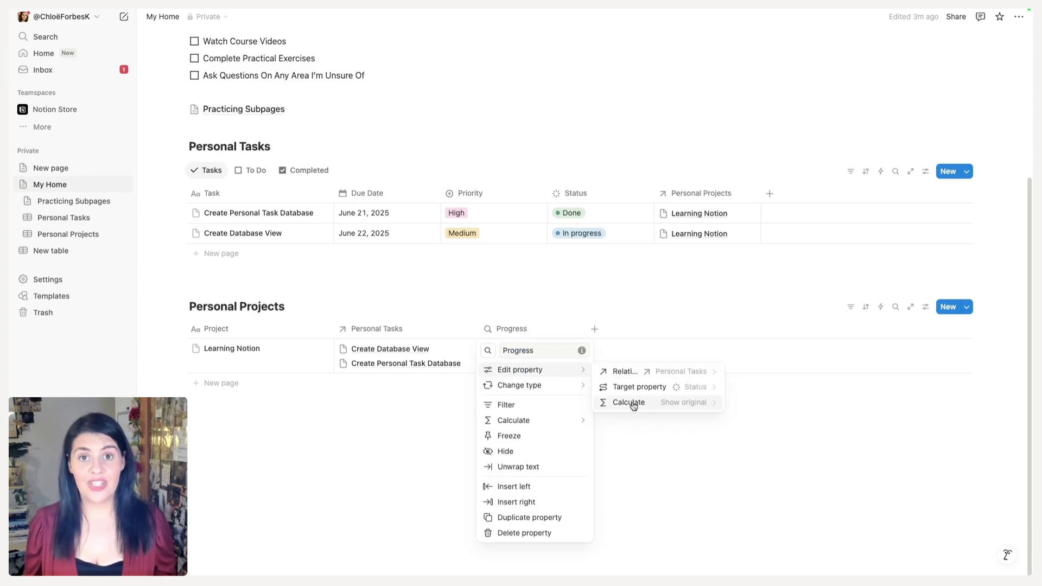
click(683, 403)
mouse_move(693, 454)
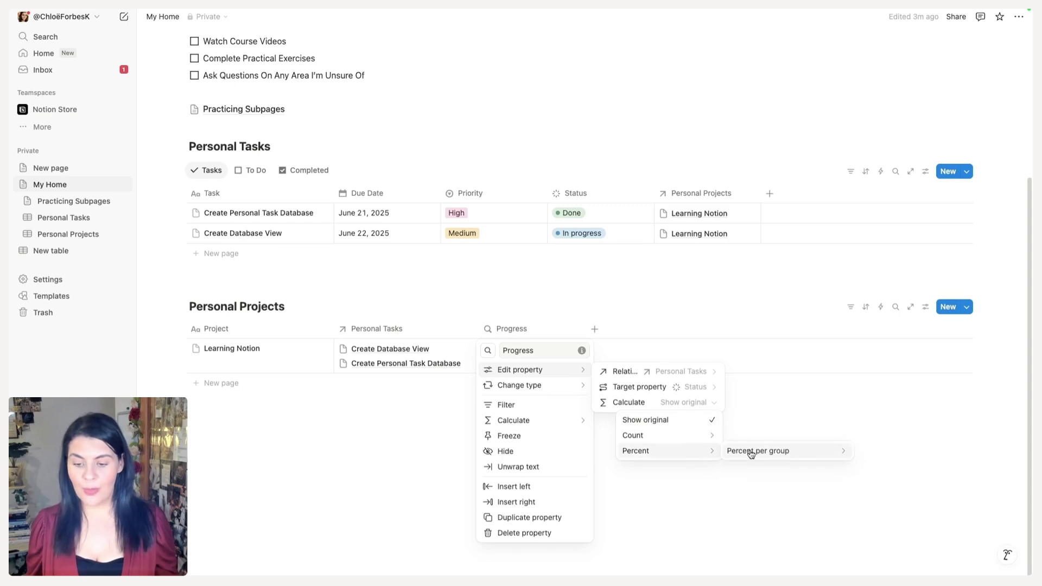
mouse_move(791, 457)
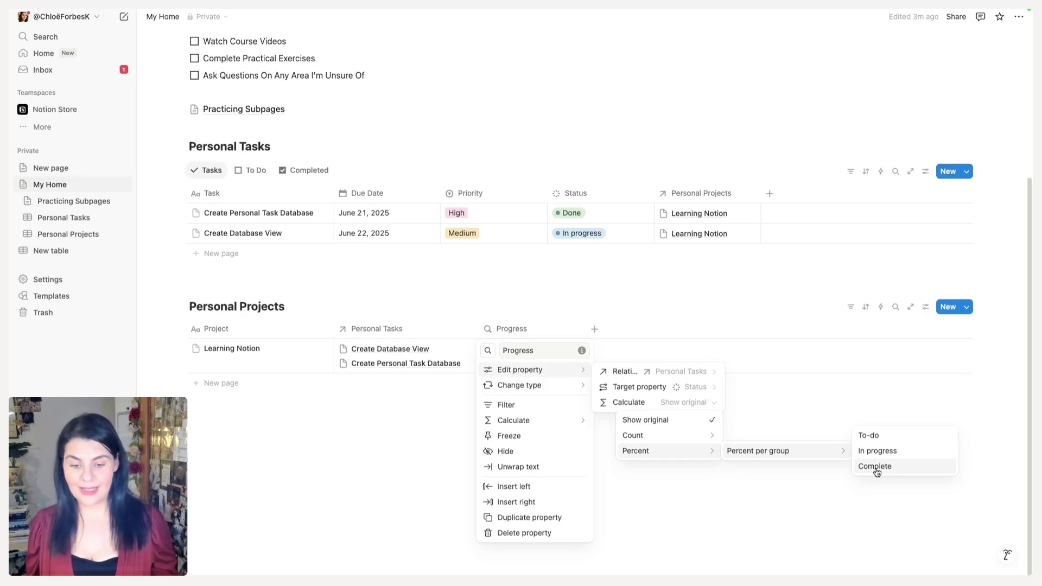
click(877, 470)
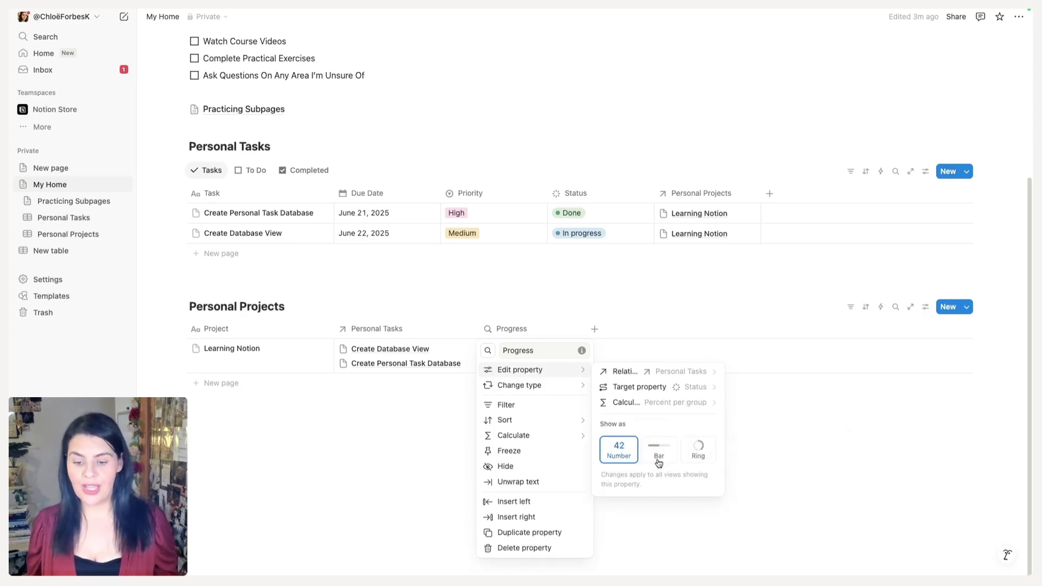
Display the Progress rollup in the Personal Projects table as a bar.
click(659, 457)
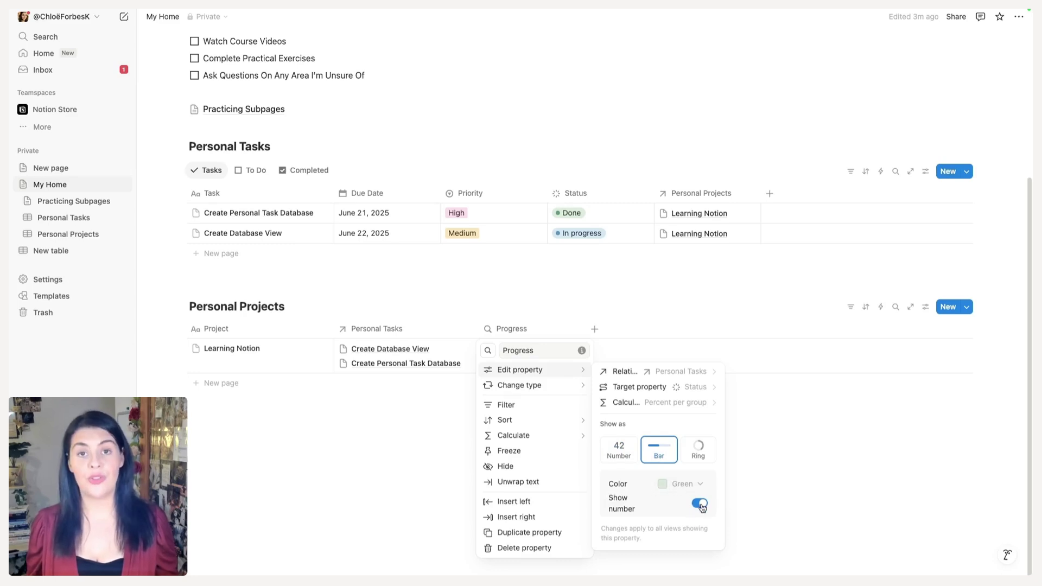
click(754, 442)
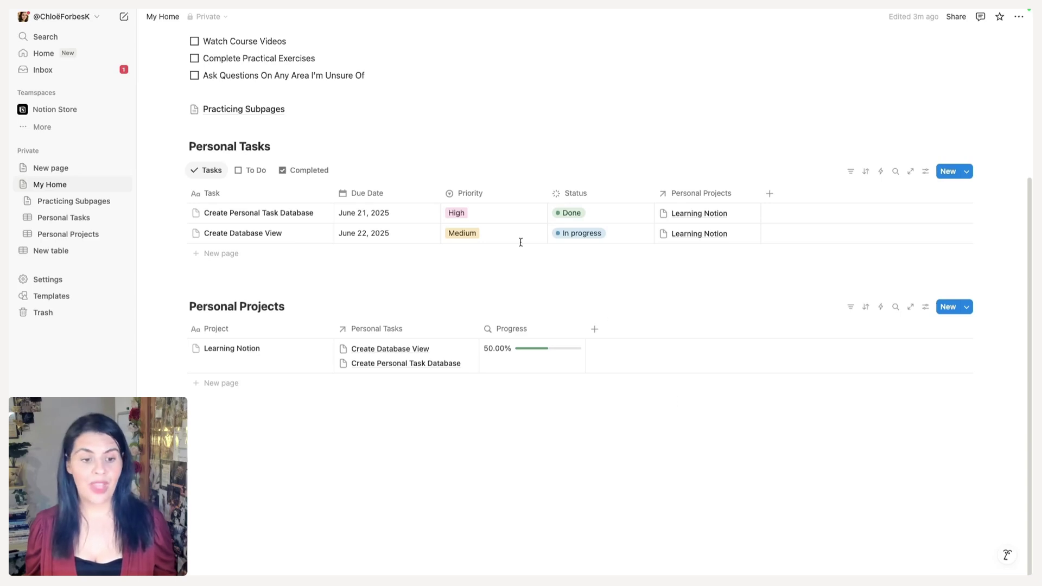
Set the Create Database View task's status to Done to test the progress bar, and return it to In progress.
click(582, 234)
click(574, 349)
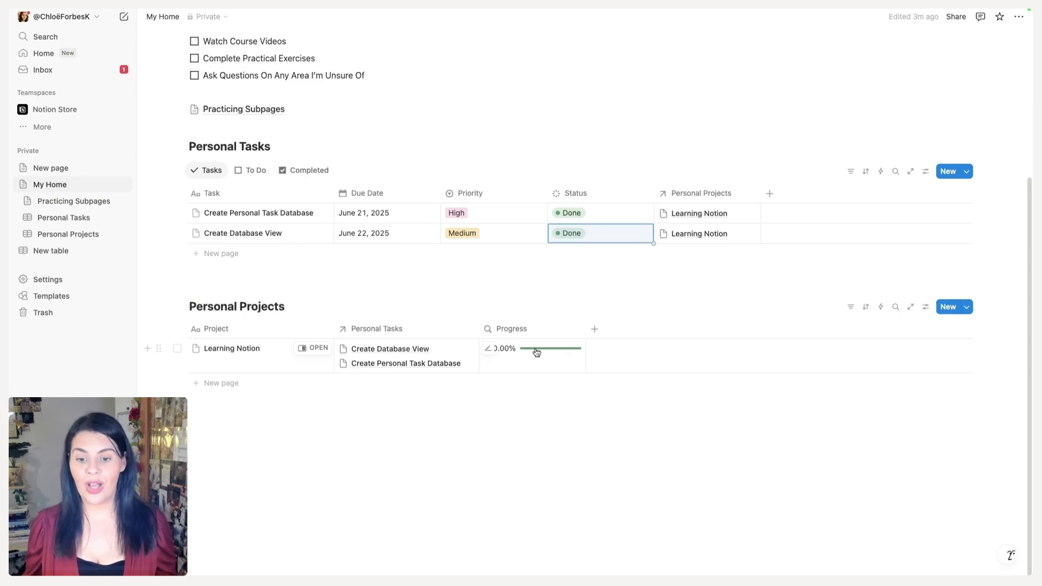
click(577, 234)
click(586, 308)
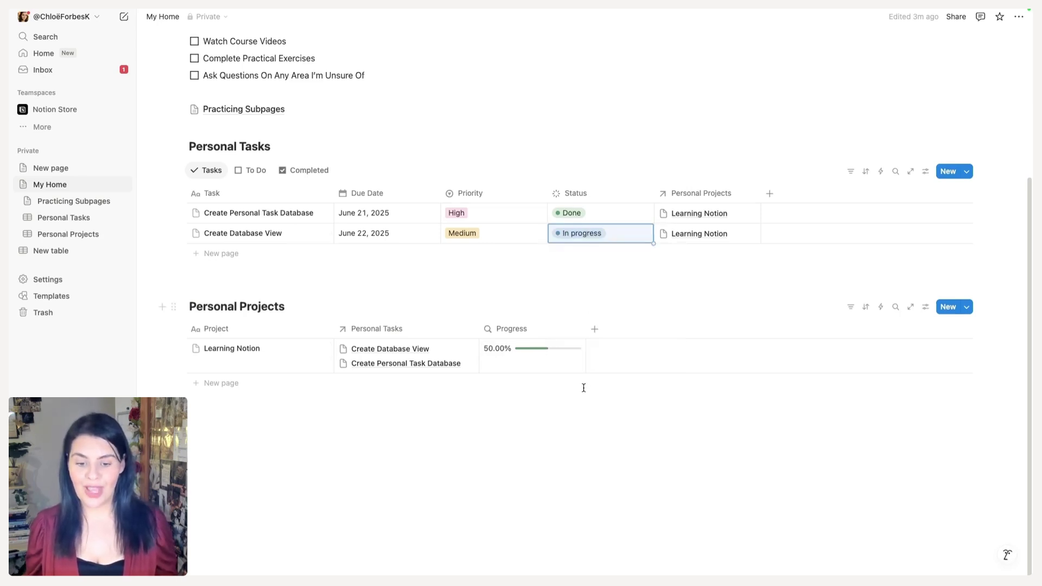
click(544, 408)
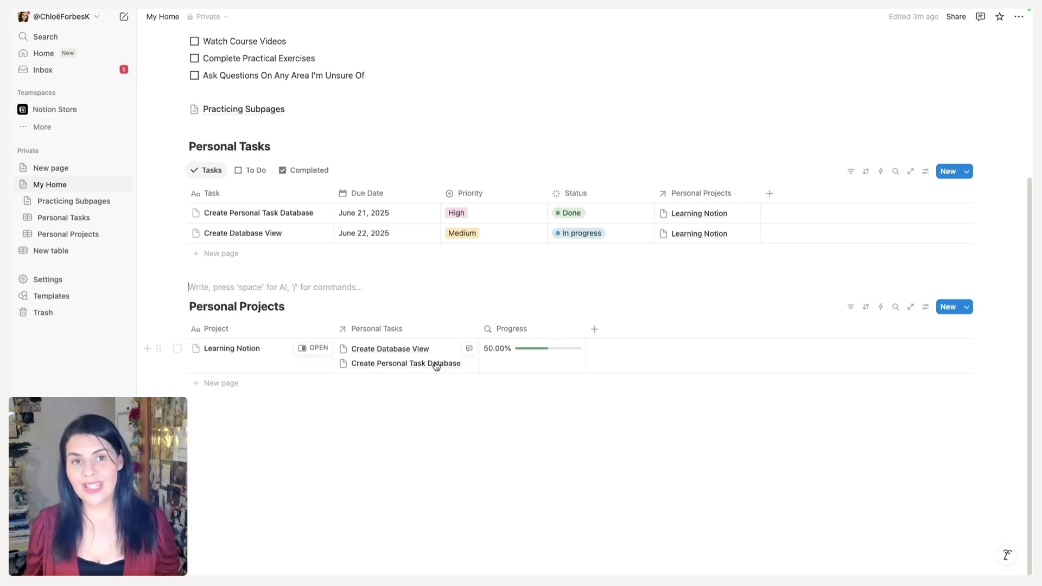
scroll(542, 465, up, 1)
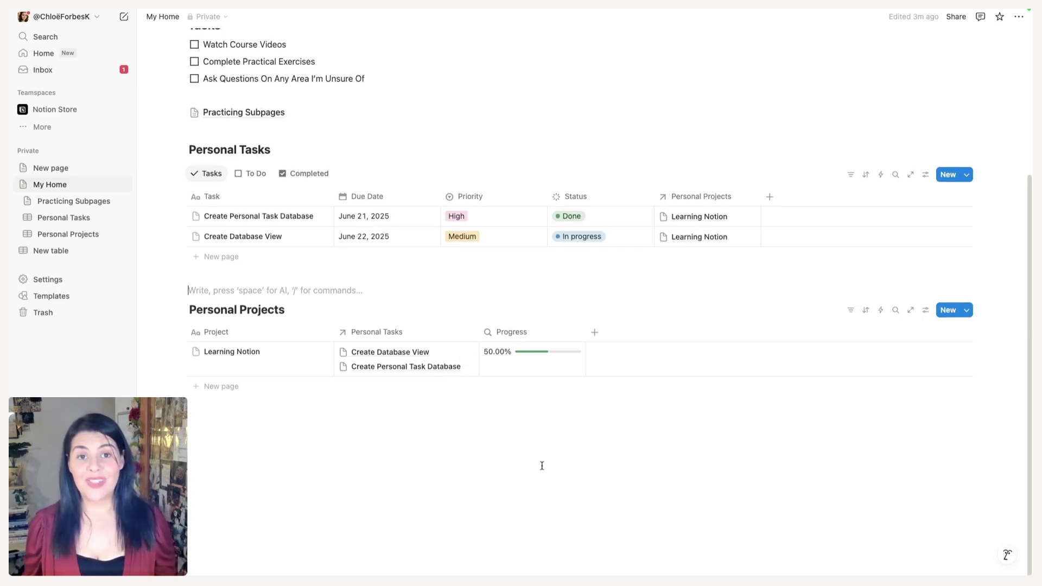